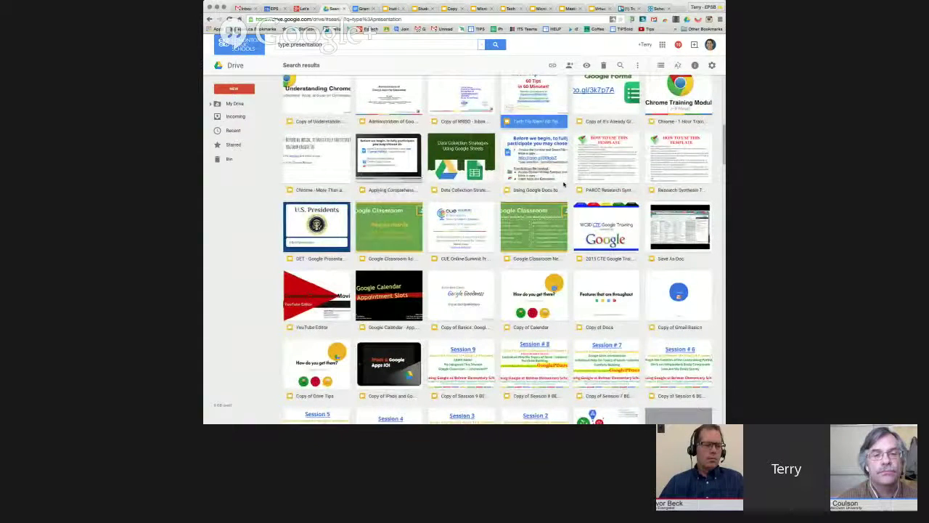
# Step: Scroll through the Drive presentation results, then switch to the Inuit Culture template tab
pyautogui.scroll(-3, 563, 185)
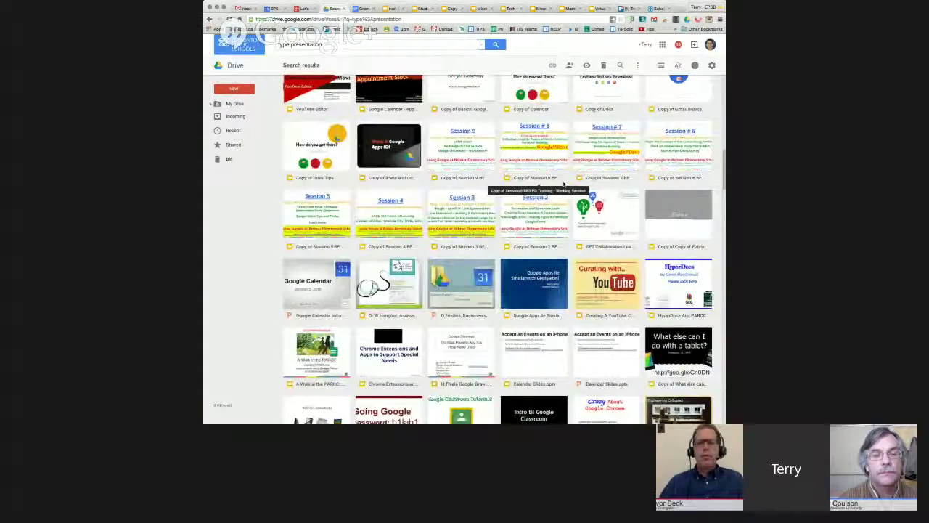
pyautogui.scroll(-12, 563, 184)
pyautogui.scroll(-15, 563, 184)
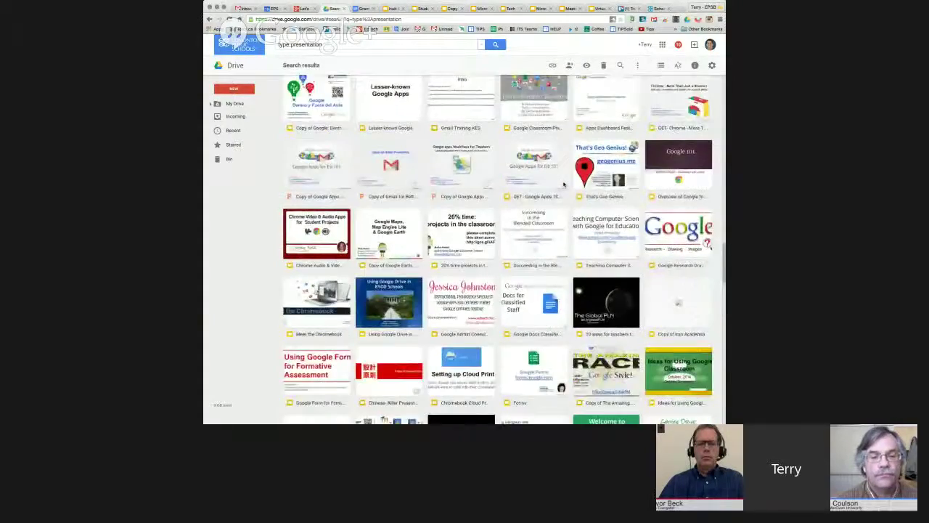
pyautogui.scroll(-2, 563, 184)
pyautogui.scroll(2, 564, 185)
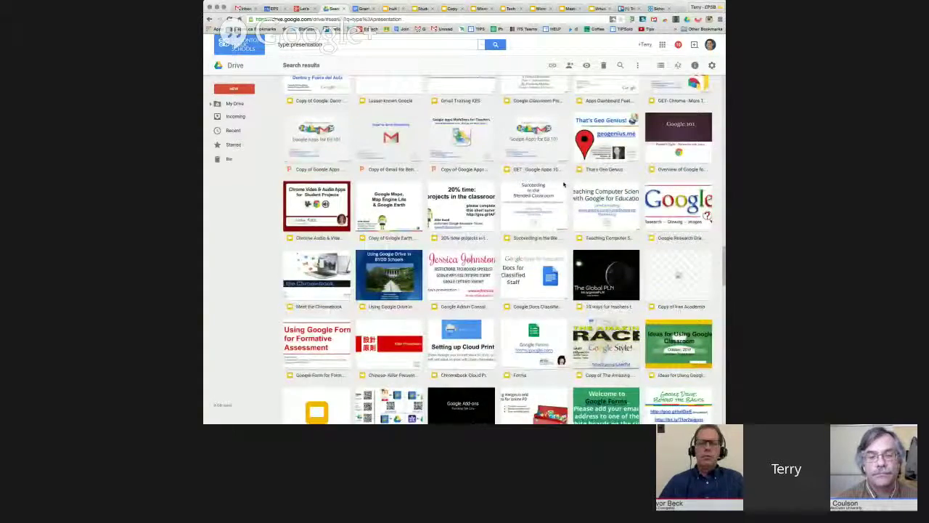
pyautogui.scroll(-5, 563, 185)
pyautogui.scroll(6, 564, 185)
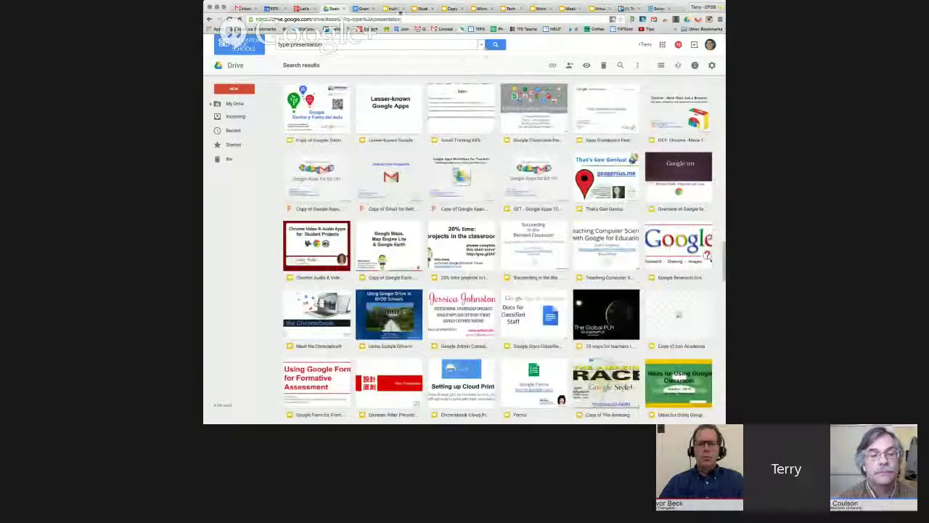
pyautogui.hotkey('ctrl', 'Tab')
pyautogui.hotkey('ctrl', 'Tab')
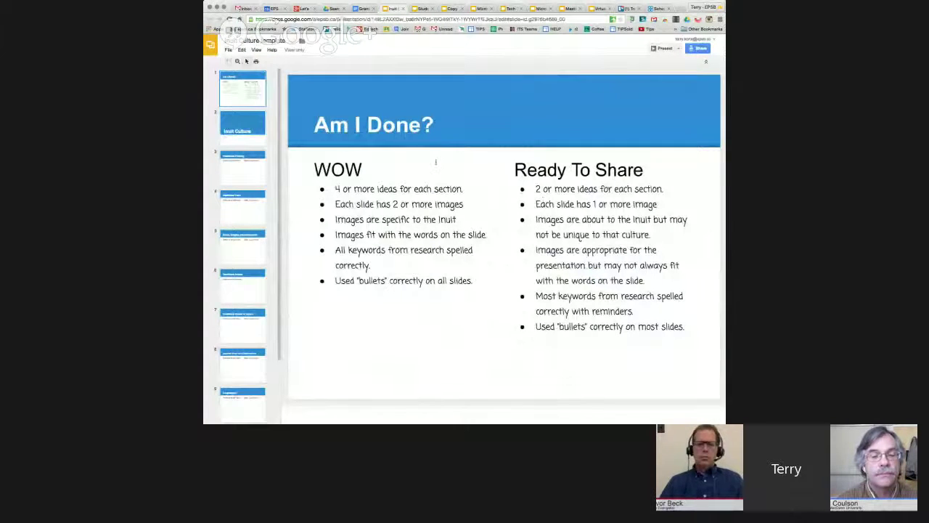
# Step: Review each Inuit Culture template slide, return to Am I Done?, and bring up Share settings
pyautogui.click(247, 129)
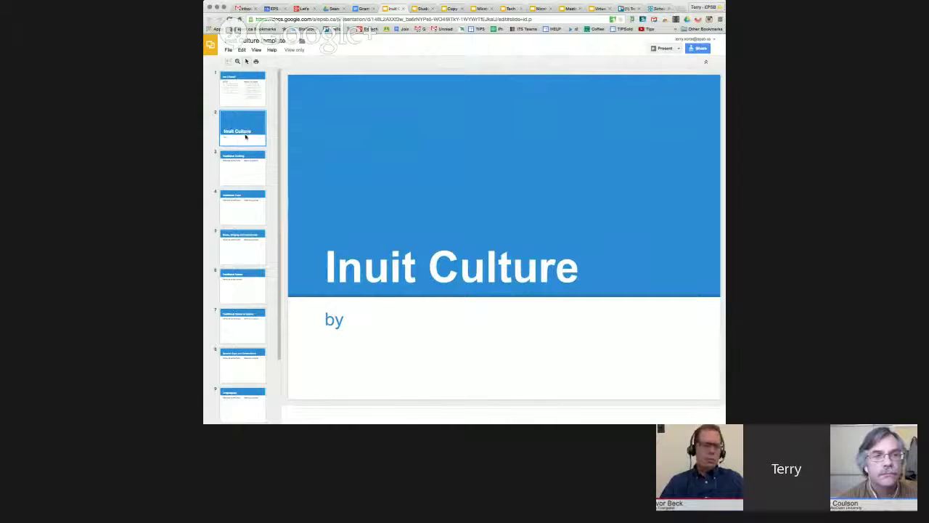
pyautogui.click(242, 178)
pyautogui.click(241, 206)
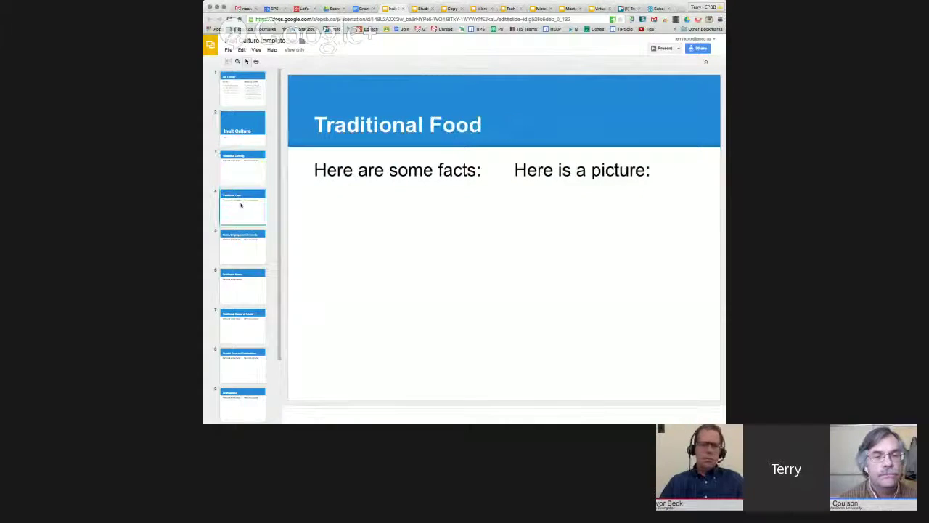
pyautogui.click(247, 240)
pyautogui.click(246, 285)
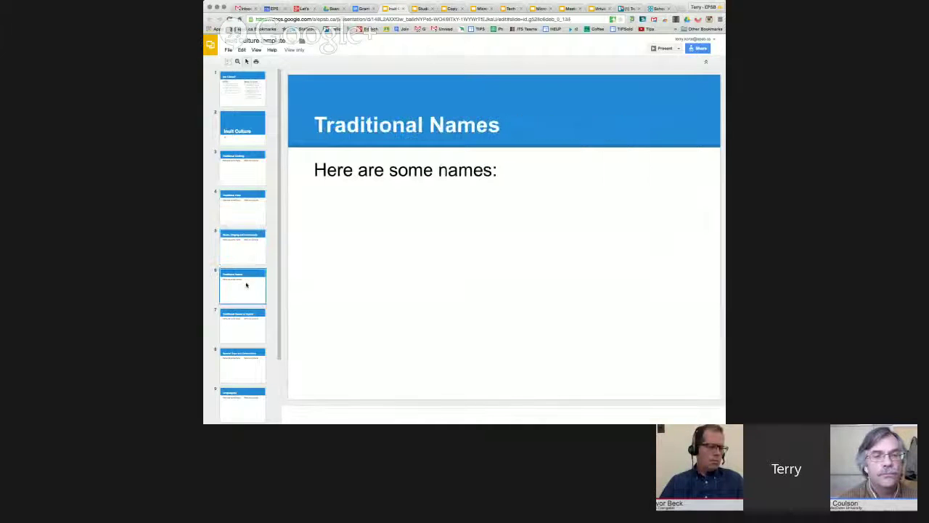
pyautogui.click(249, 326)
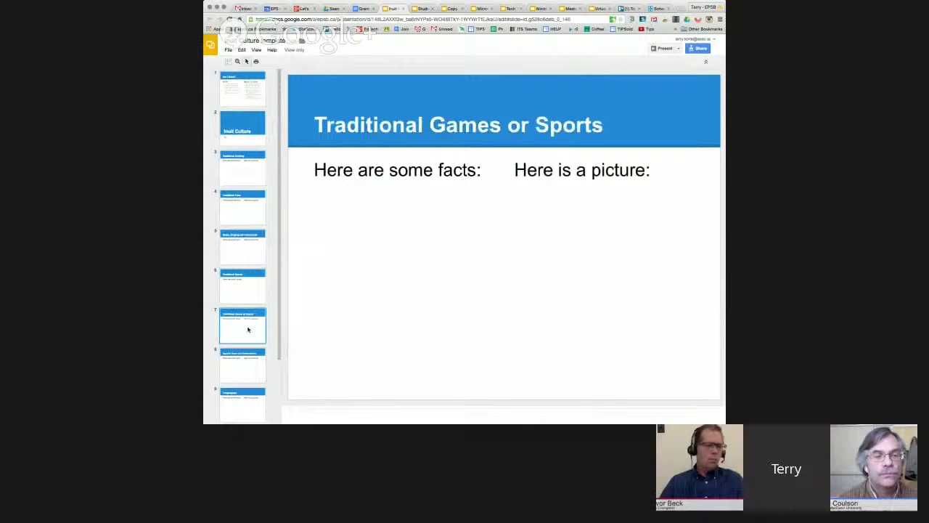
pyautogui.click(251, 365)
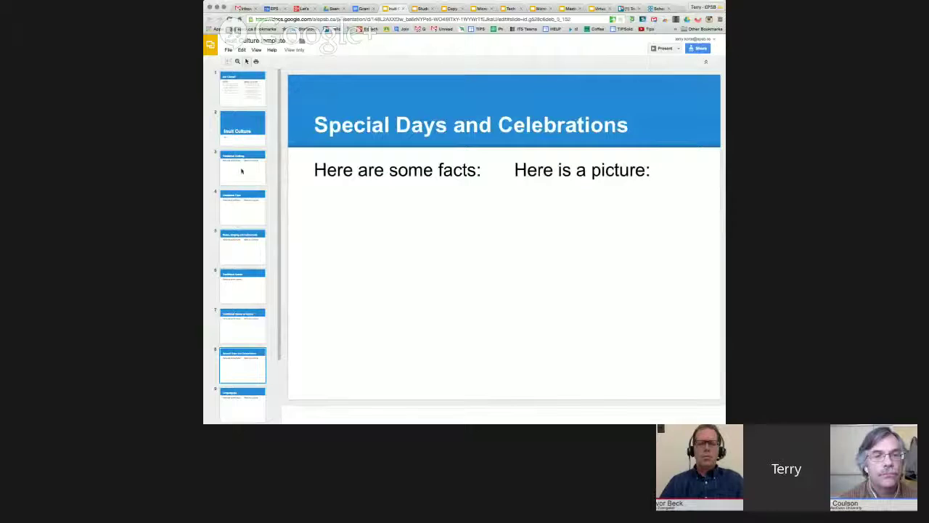
pyautogui.click(246, 97)
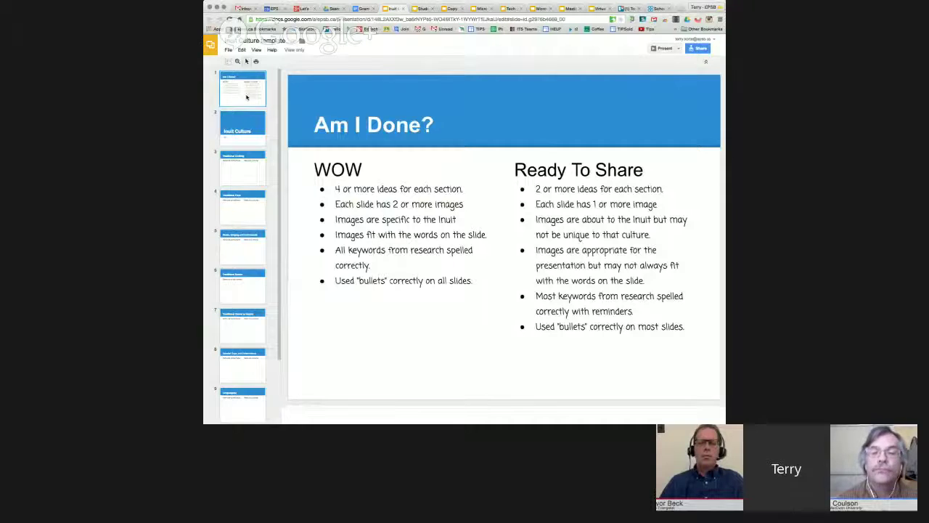
pyautogui.click(699, 49)
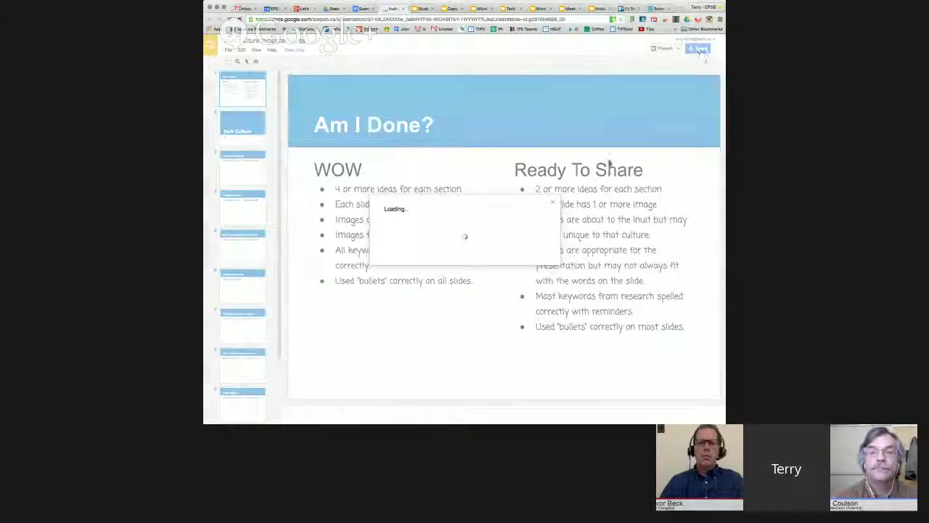
# Step: Enter a person's name to share with, cancel, close sharing, and switch to the student example
pyautogui.click(419, 253)
pyautogui.write('trevor')
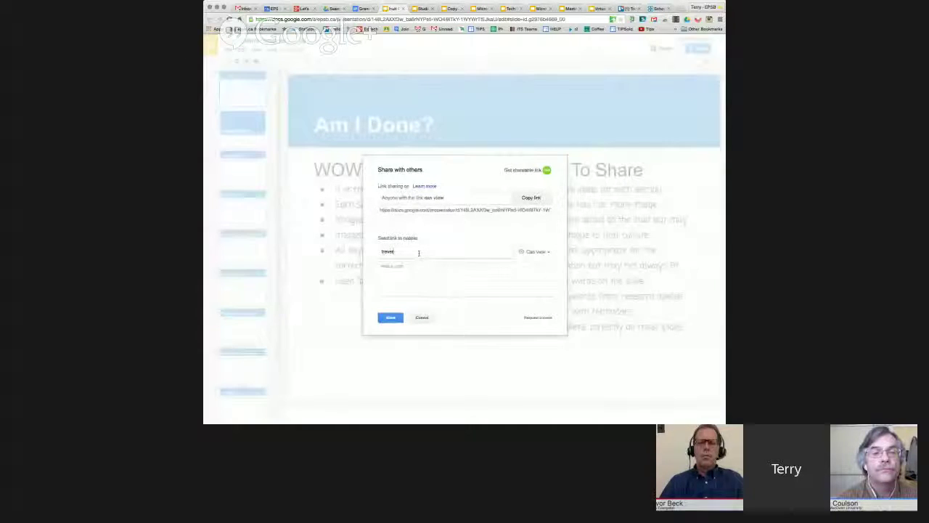
pyautogui.click(422, 318)
pyautogui.click(391, 286)
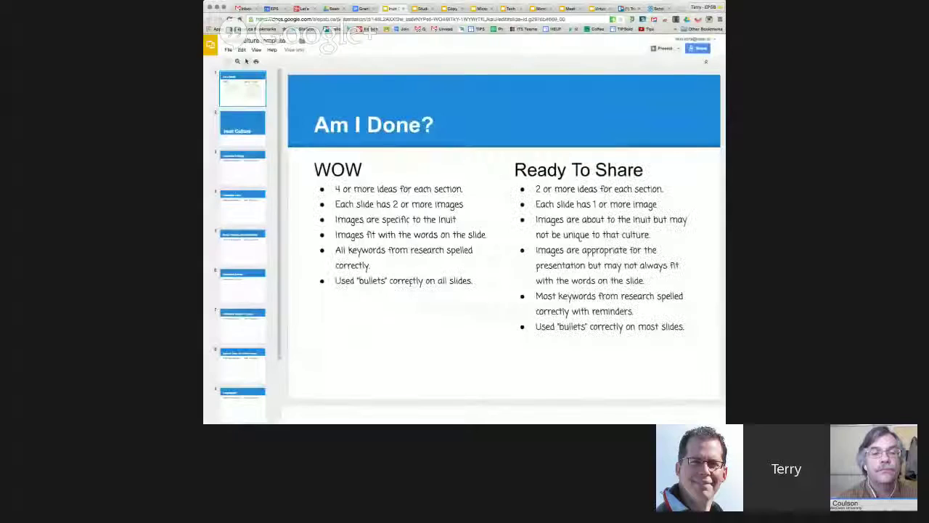
pyautogui.click(403, 8)
# Step: Browse the student example from Traditional Clothing to Traditional Games, glancing at the File menu
pyautogui.click(248, 135)
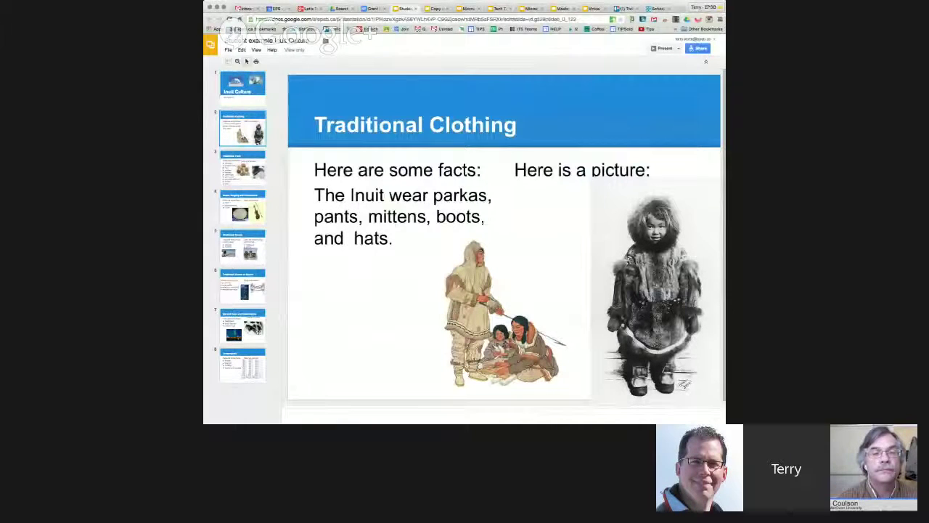
pyautogui.click(228, 49)
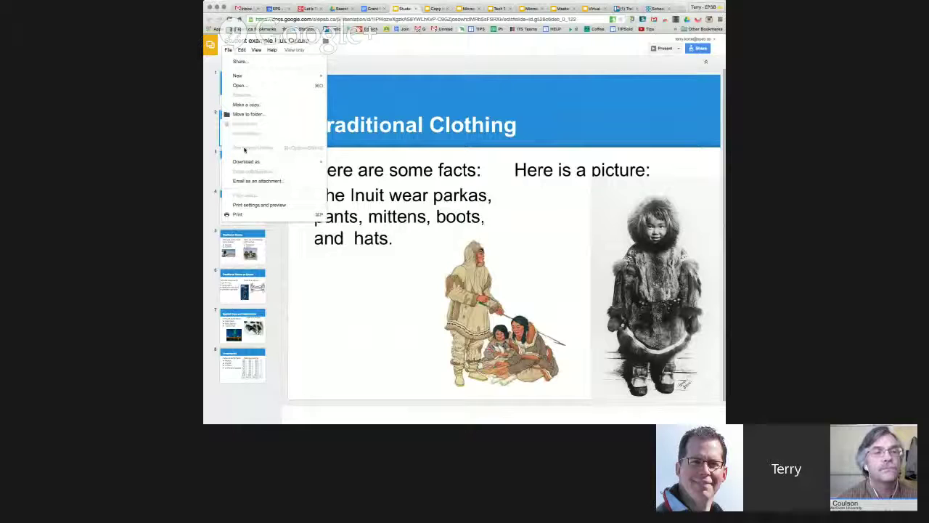
pyautogui.click(341, 106)
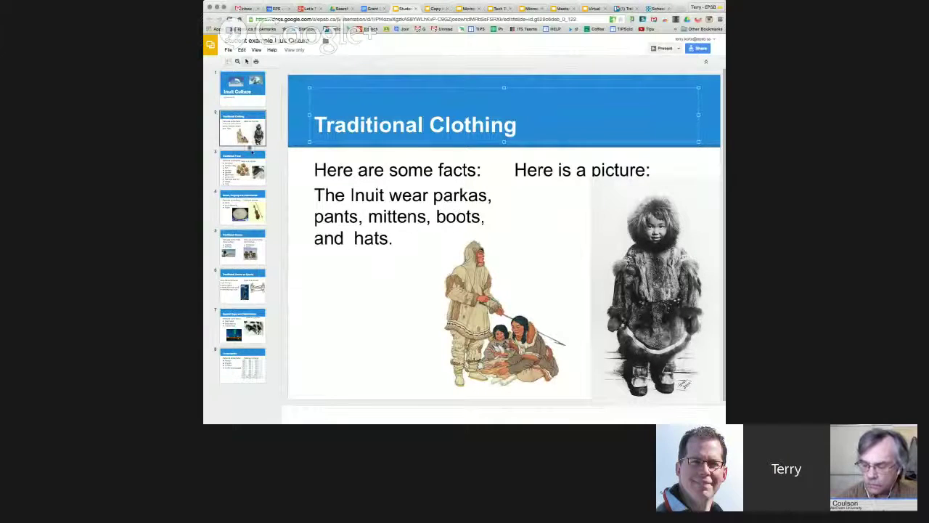
pyautogui.click(245, 175)
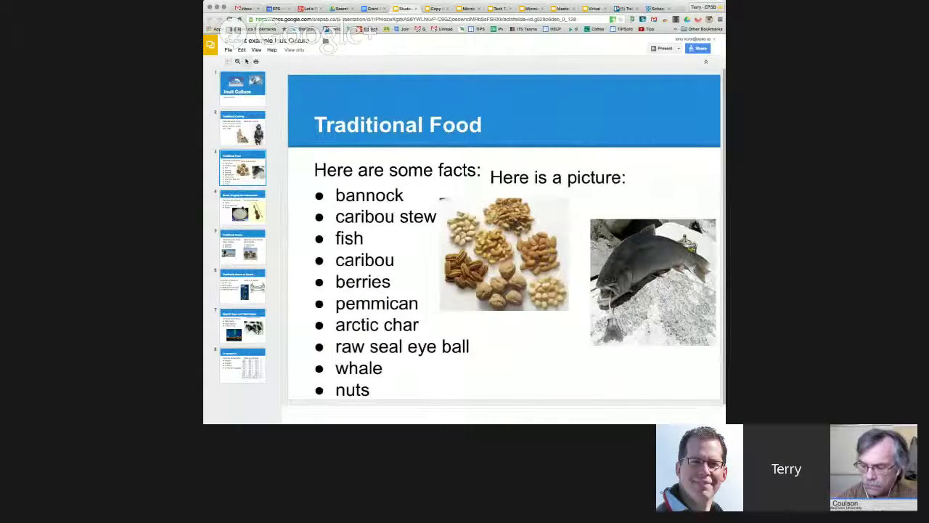
pyautogui.click(244, 211)
pyautogui.click(244, 246)
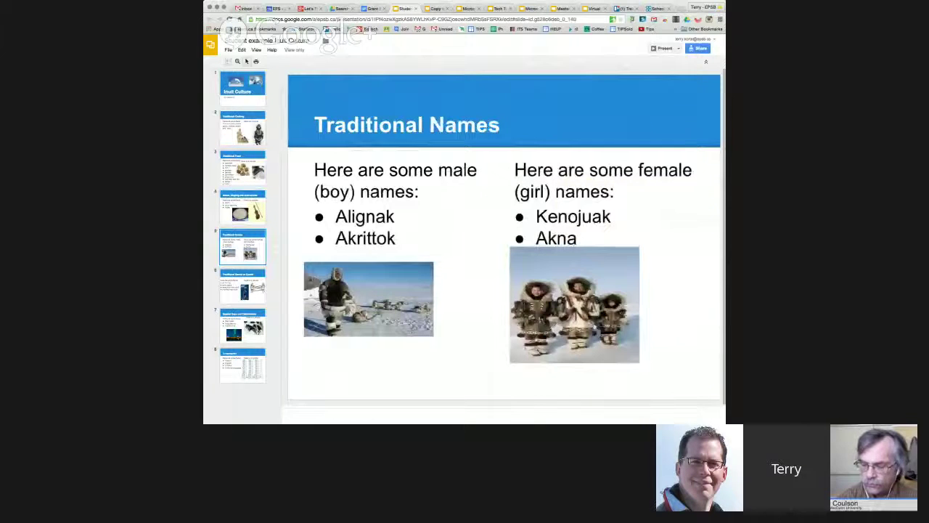
pyautogui.click(243, 285)
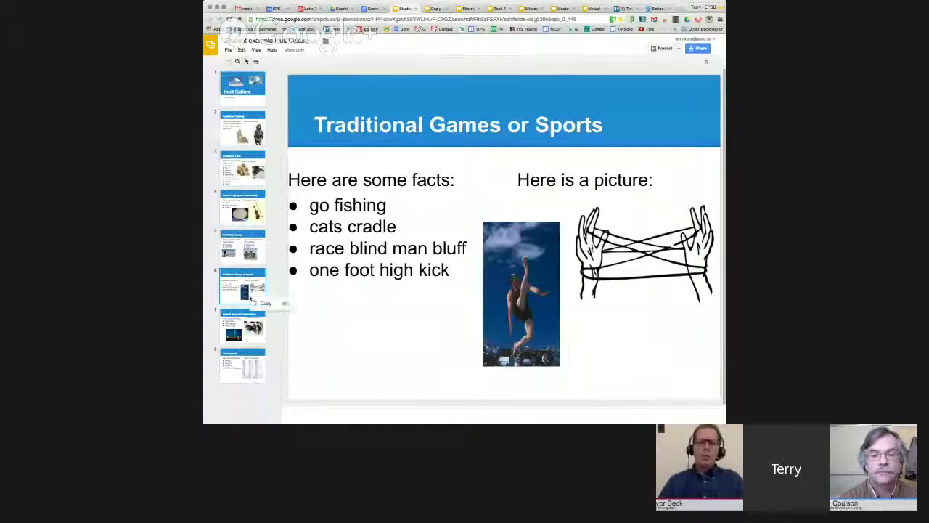
# Step: Inspect the facts and picture text boxes on Traditional Games, then close the example deck
pyautogui.click(306, 307)
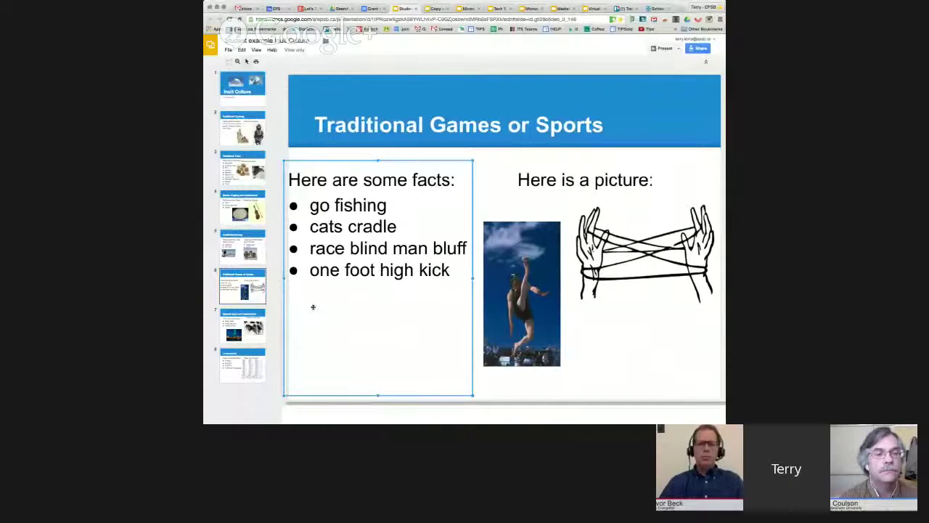
pyautogui.click(573, 346)
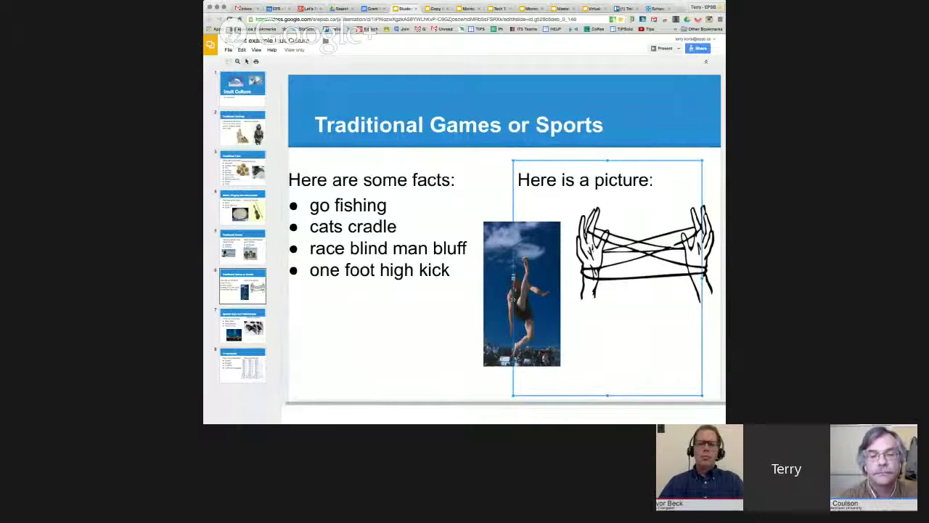
pyautogui.click(486, 187)
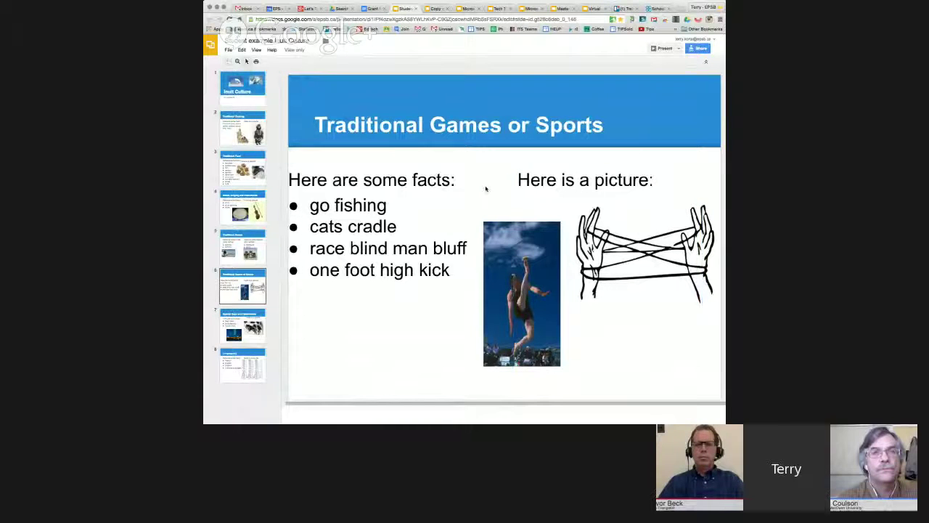
pyautogui.click(416, 8)
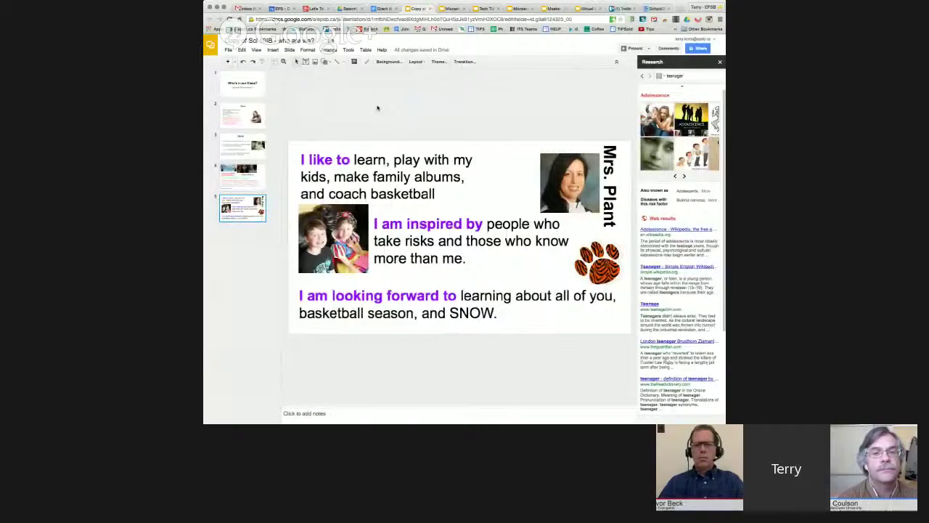
pyautogui.press('Home')
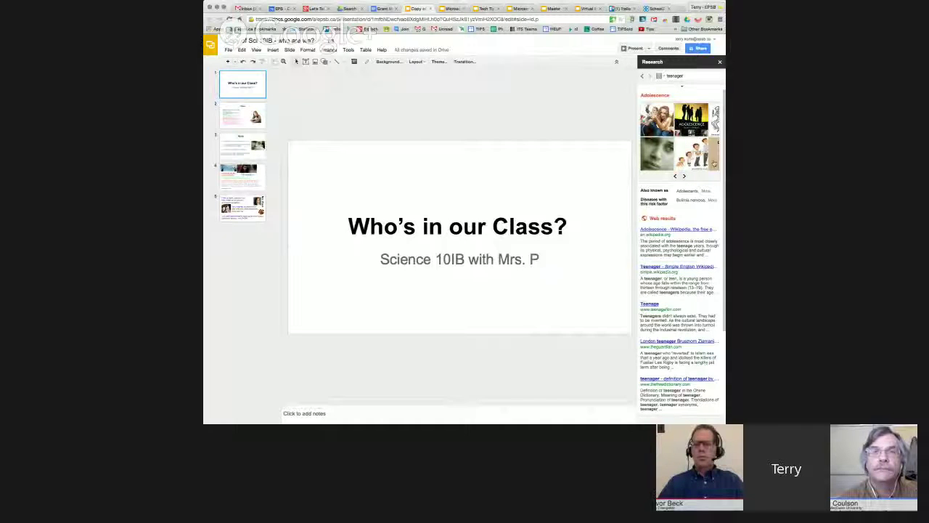
pyautogui.click(241, 115)
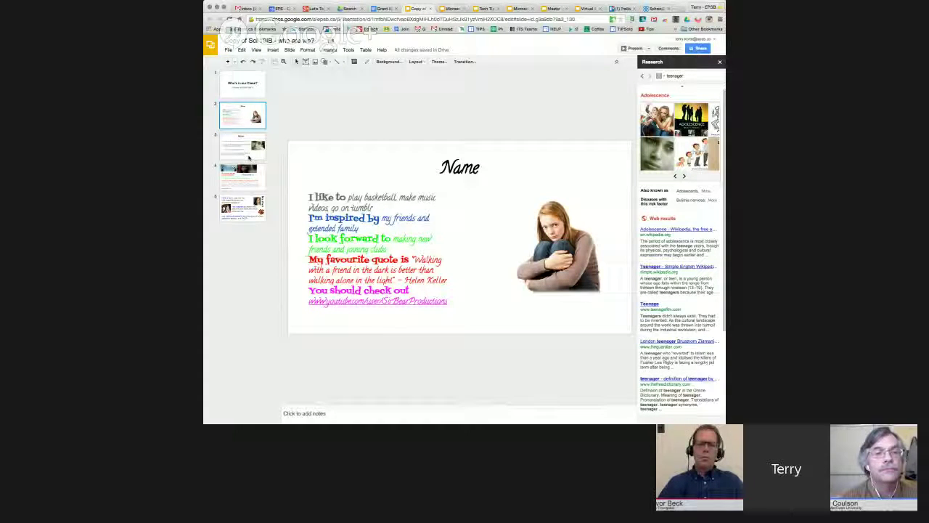
pyautogui.click(238, 149)
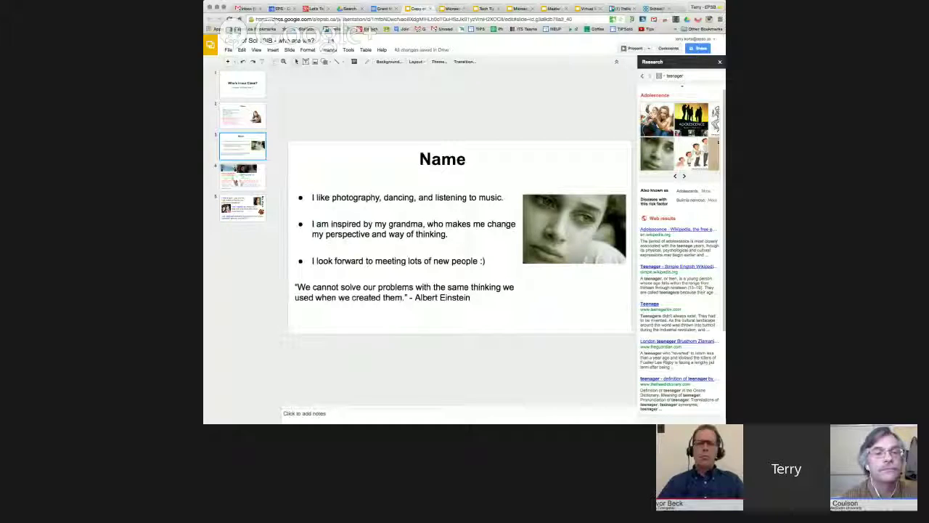
pyautogui.click(235, 182)
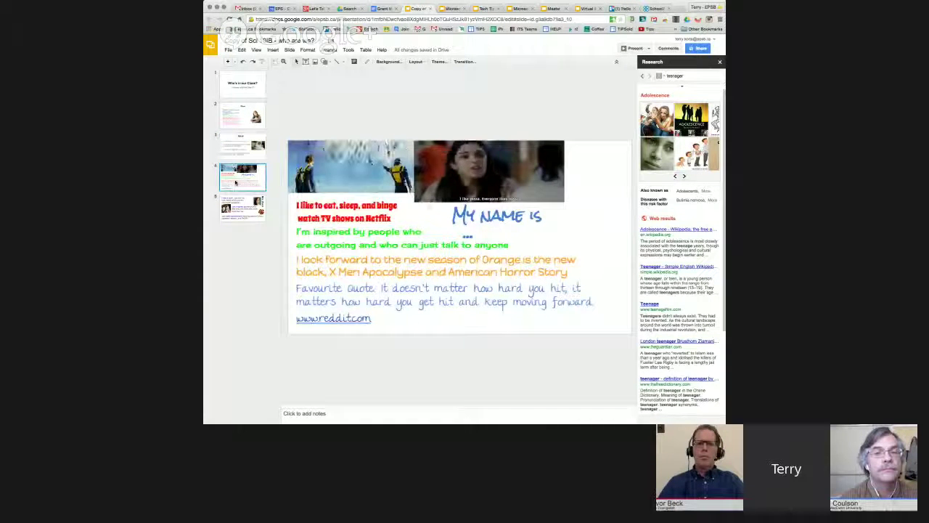
pyautogui.click(246, 208)
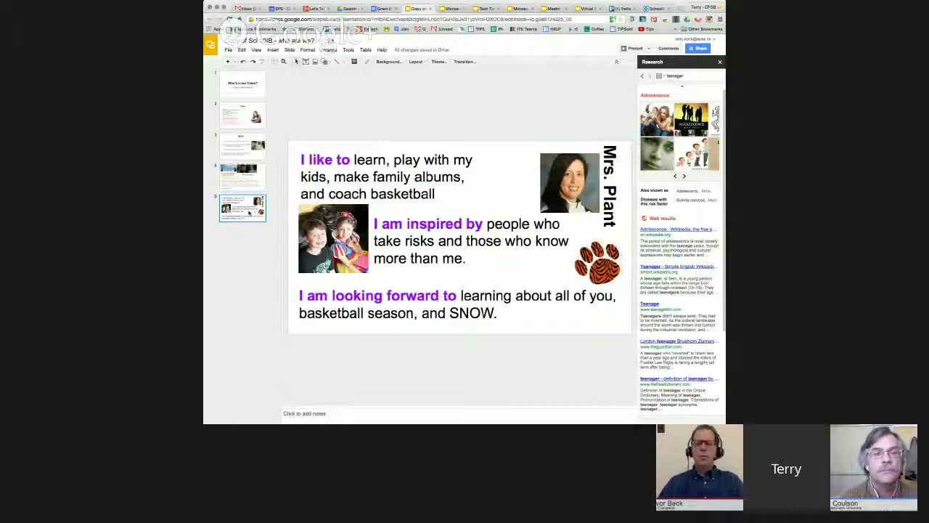
pyautogui.click(273, 49)
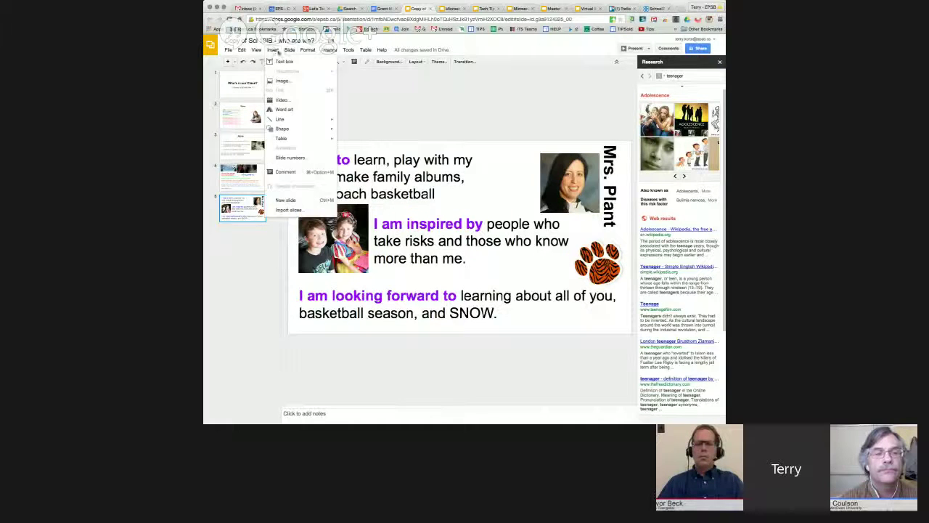
# Step: Add a new slide and delete its body text box, leaving only the title
pyautogui.moveTo(289, 50)
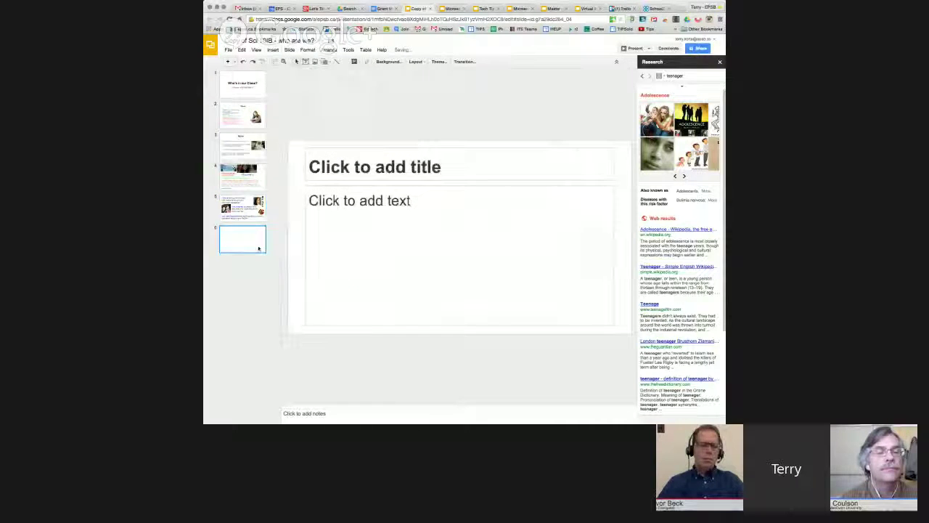
pyautogui.click(426, 188)
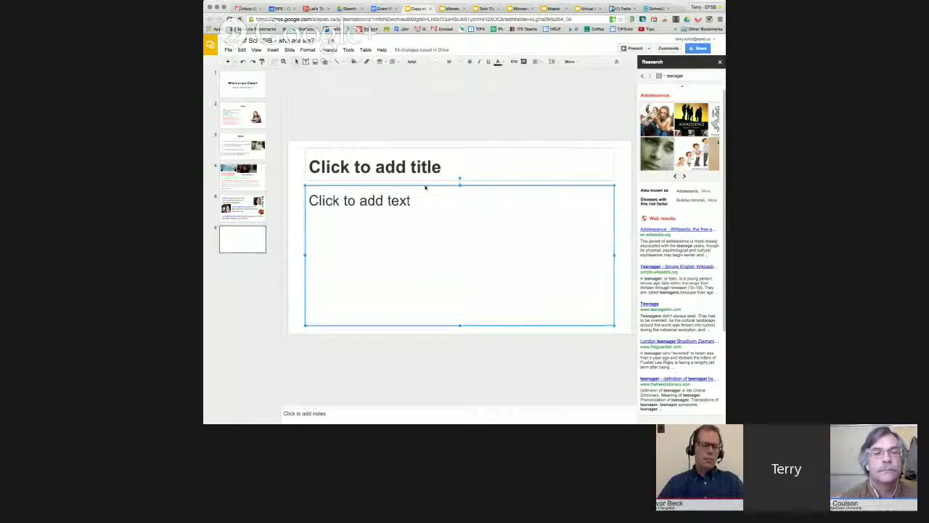
pyautogui.press('Delete')
# Step: Put the cursor in the Research panel search box, checking the Tools menu along the way
pyautogui.click(661, 75)
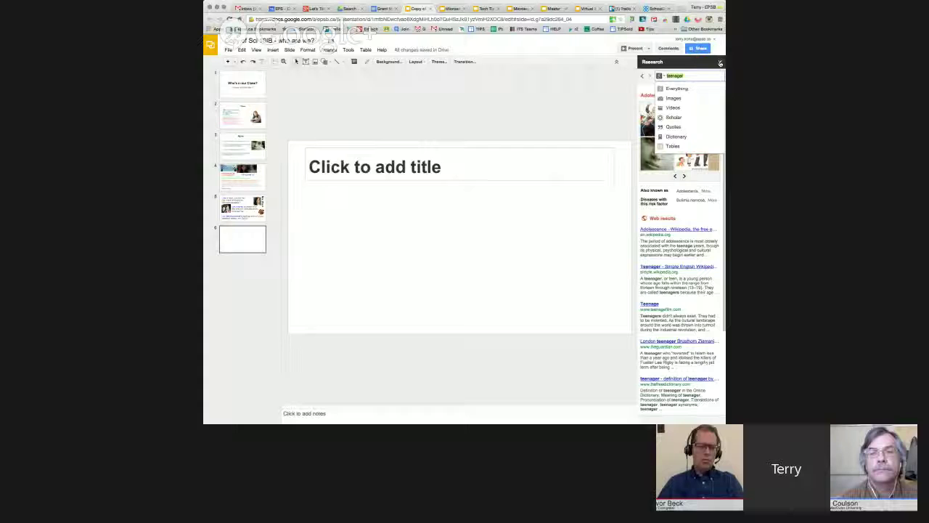
pyautogui.click(348, 50)
pyautogui.click(686, 77)
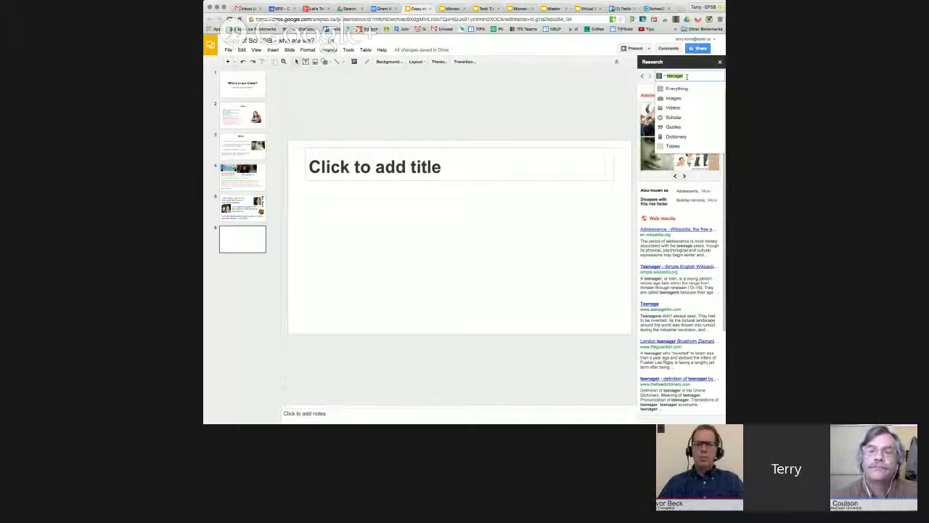
# Step: Search Research for 'edmonton' and place the Edmonton map and city photo on the slide
pyautogui.write('ebilton')
pyautogui.press('Return')
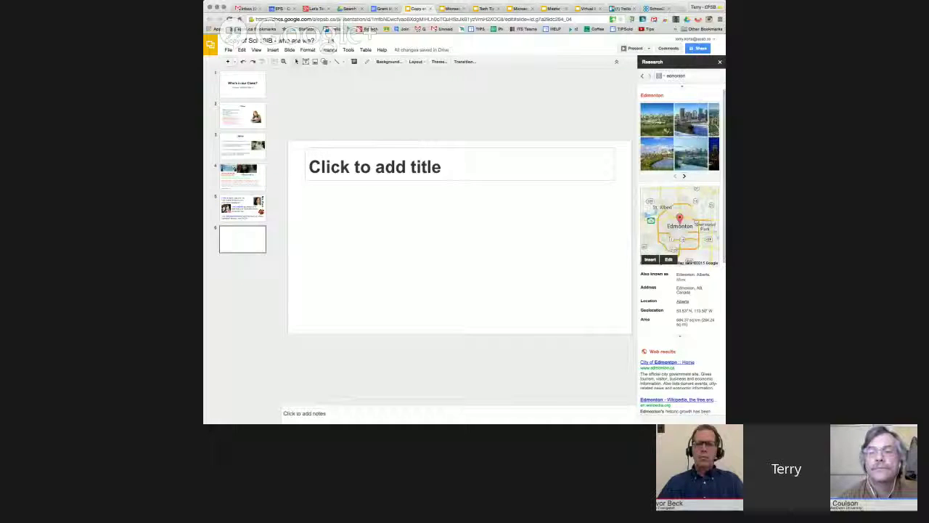
pyautogui.moveTo(657, 121); pyautogui.dragTo(564, 226)
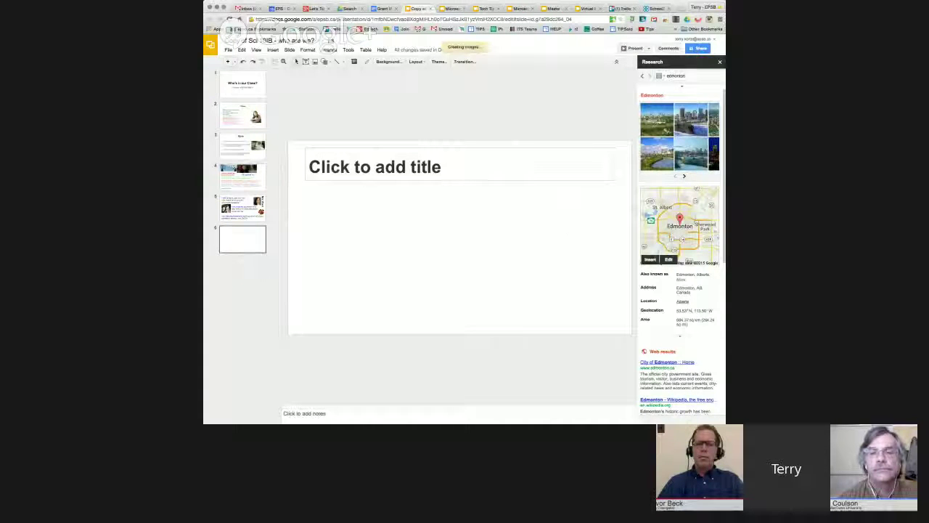
pyautogui.moveTo(657, 122)
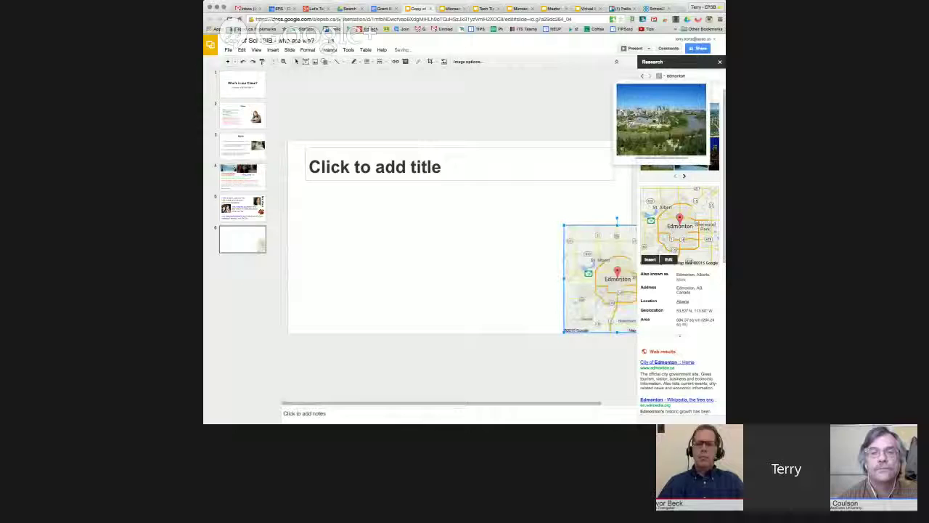
pyautogui.moveTo(657, 122); pyautogui.dragTo(348, 219)
pyautogui.moveTo(614, 263); pyautogui.dragTo(555, 247)
pyautogui.click(399, 240)
pyautogui.moveTo(396, 233); pyautogui.dragTo(351, 197)
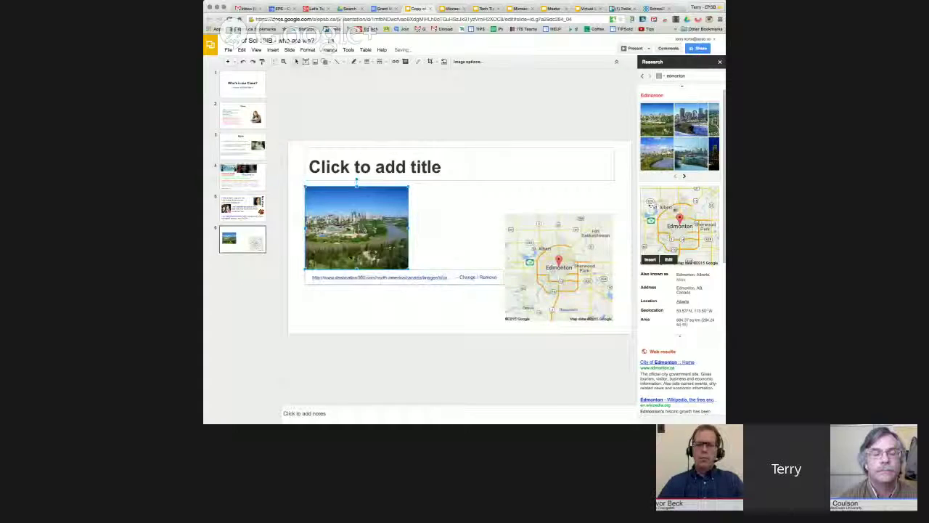
# Step: Switch Research results to Edmonton videos, preview the Alberta travel video, then close the panel
pyautogui.click(683, 85)
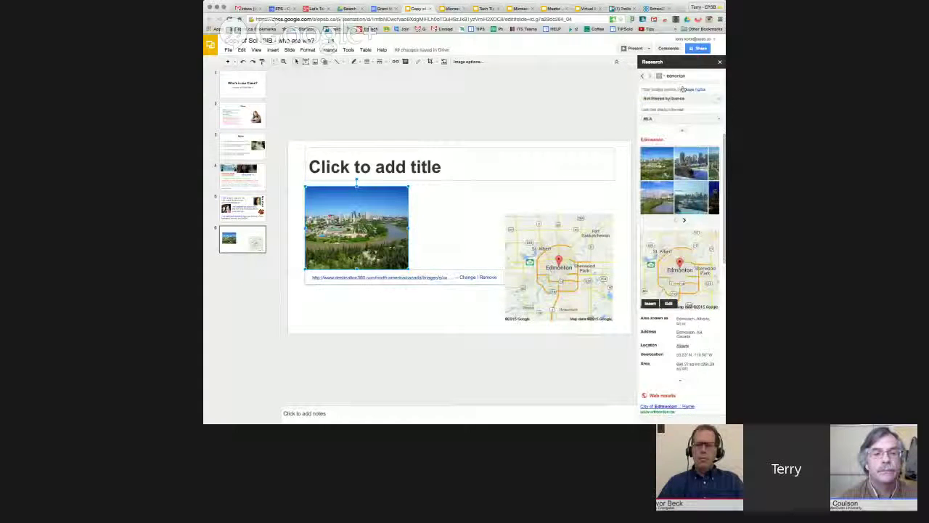
pyautogui.click(660, 76)
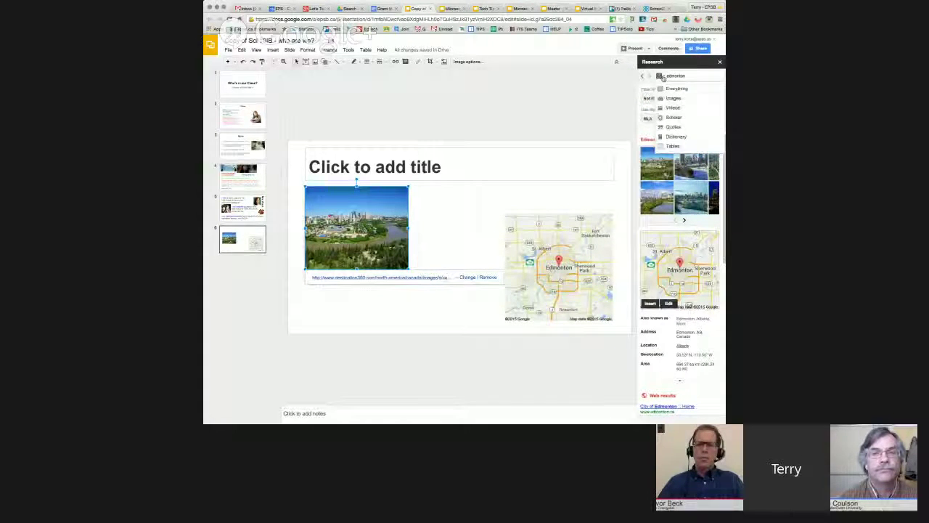
pyautogui.click(671, 107)
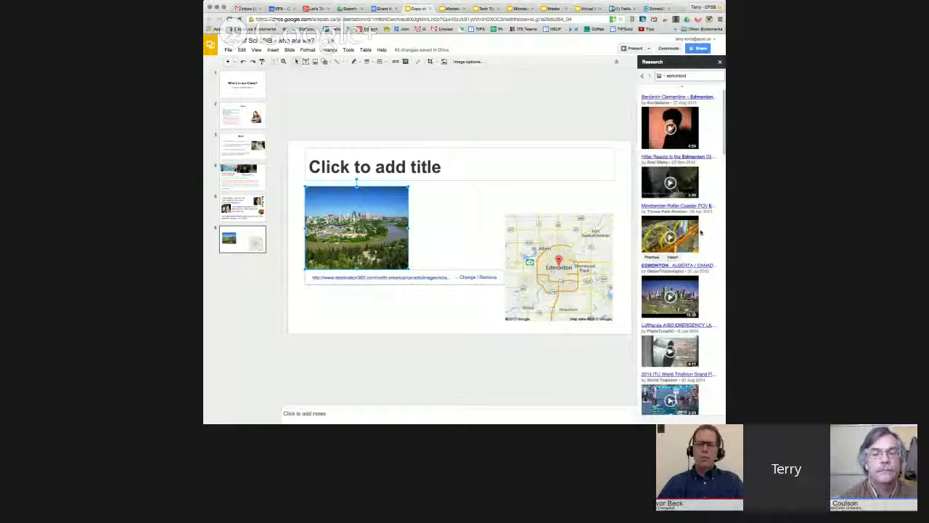
pyautogui.scroll(-1, 702, 261)
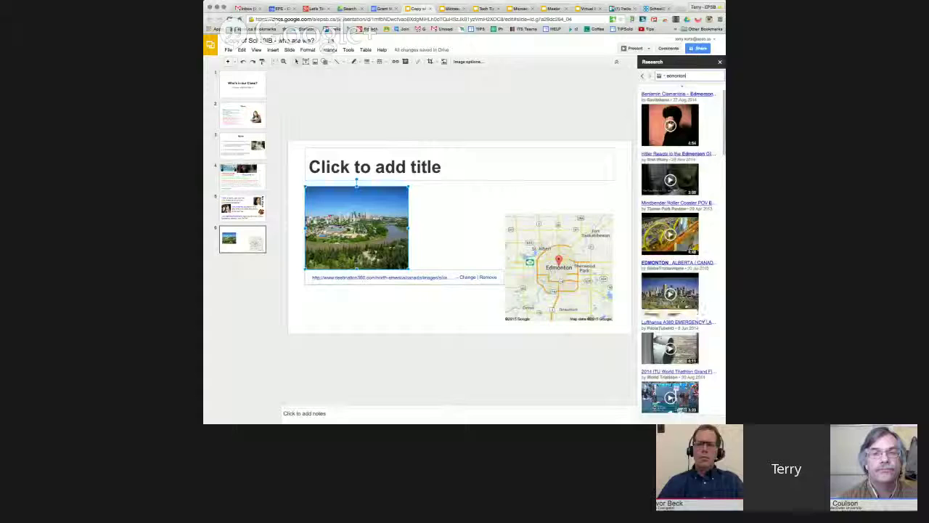
pyautogui.click(652, 315)
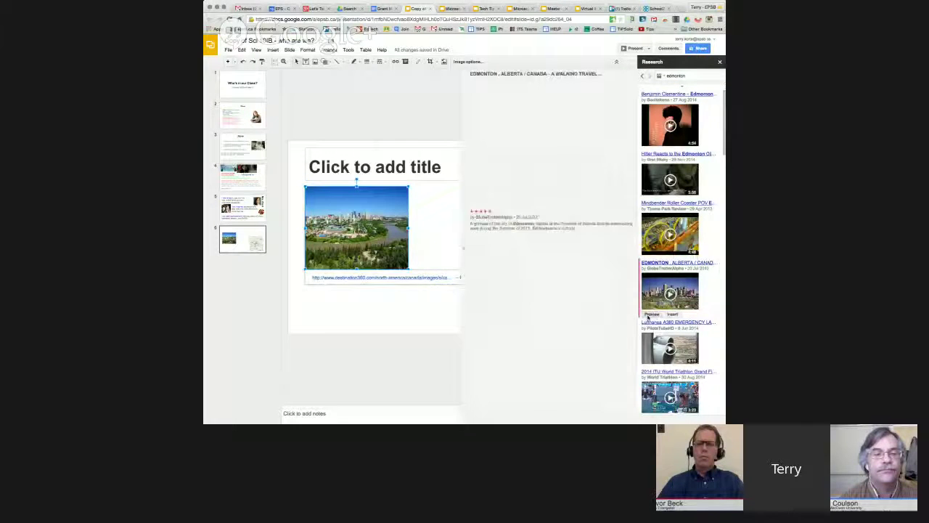
pyautogui.click(463, 249)
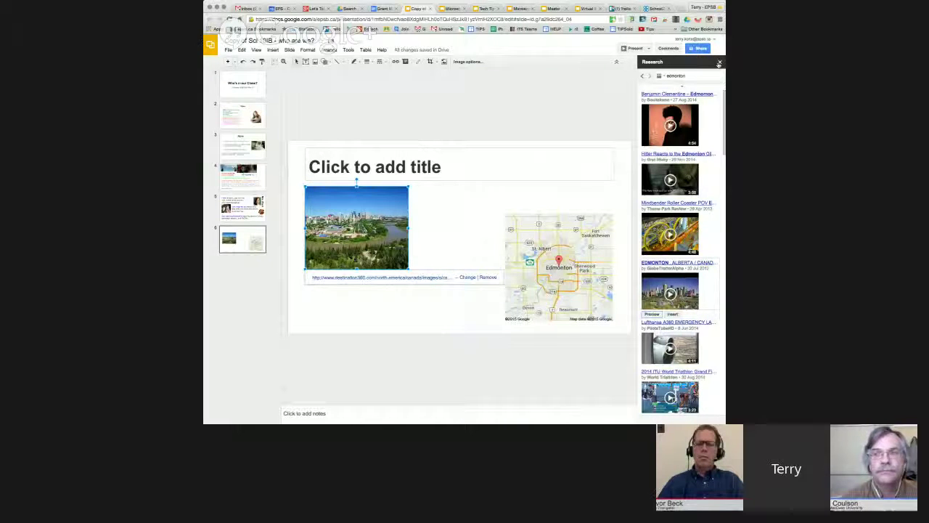
pyautogui.click(718, 64)
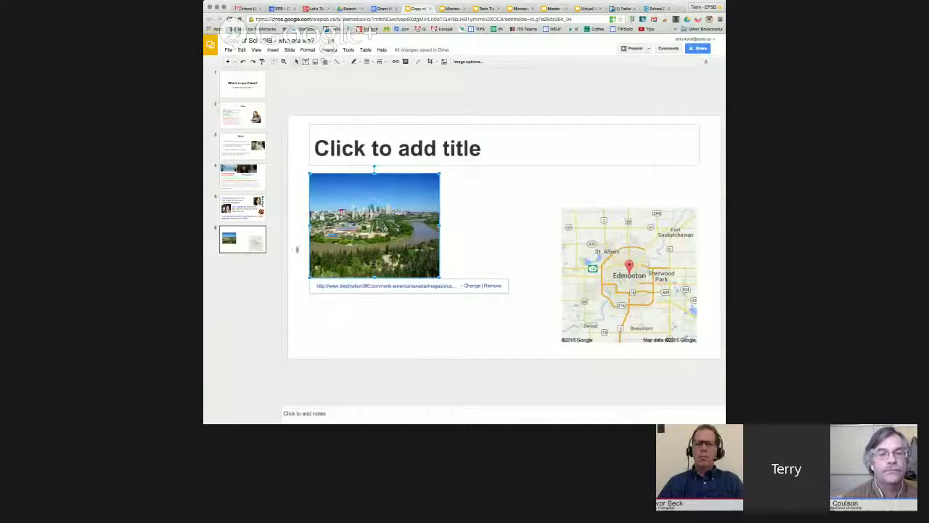
# Step: Delete slide 6 with the Edmonton photo and map, then close the copied class deck
pyautogui.click(250, 244)
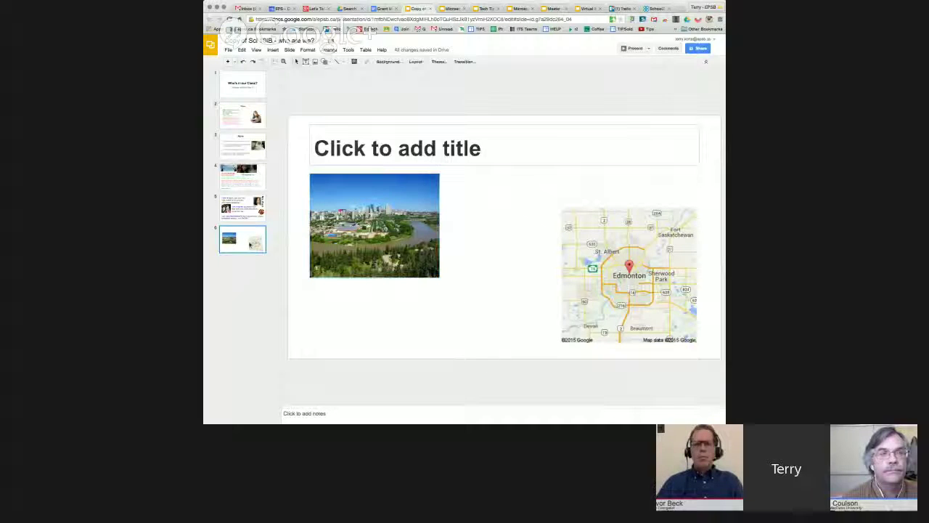
pyautogui.press('Delete')
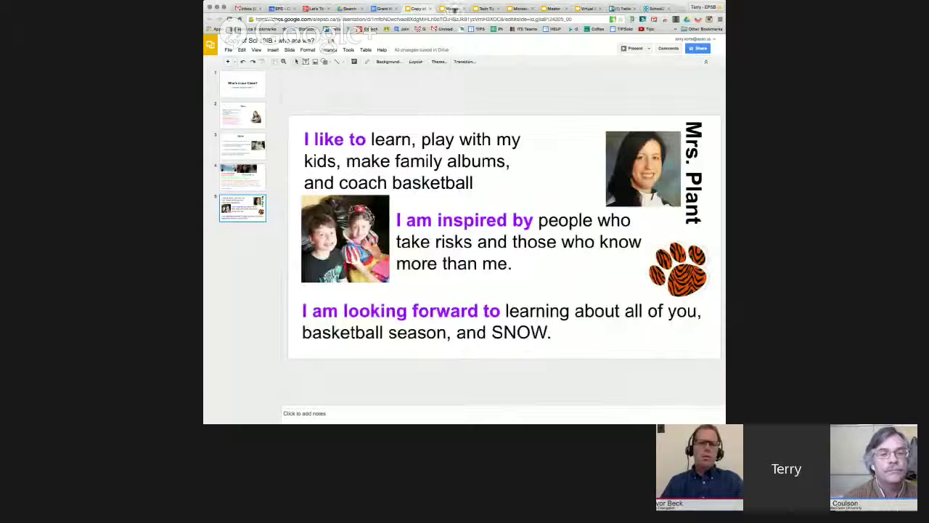
pyautogui.click(433, 9)
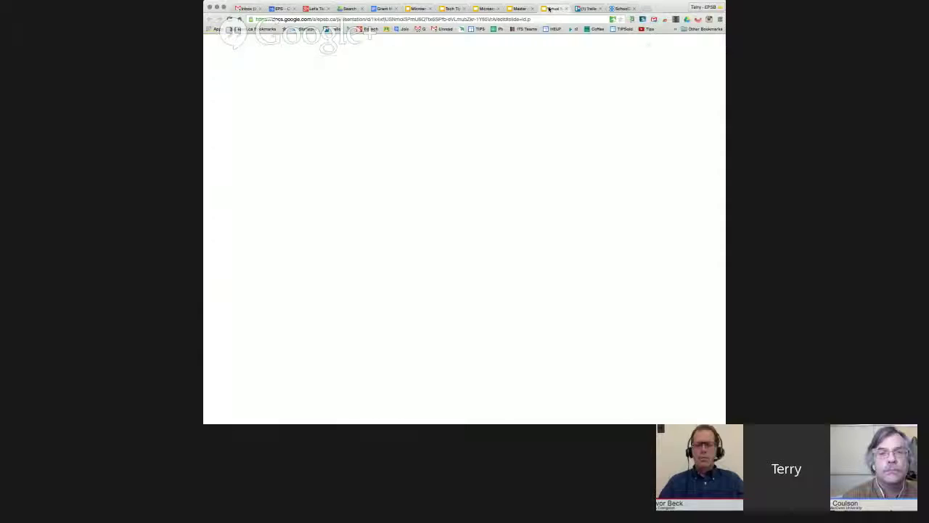
# Step: Glance at Virtual TOPIC Museum, then browse Microscopy Lab slides from Calibration to Unstained Onion Cell
pyautogui.click(556, 8)
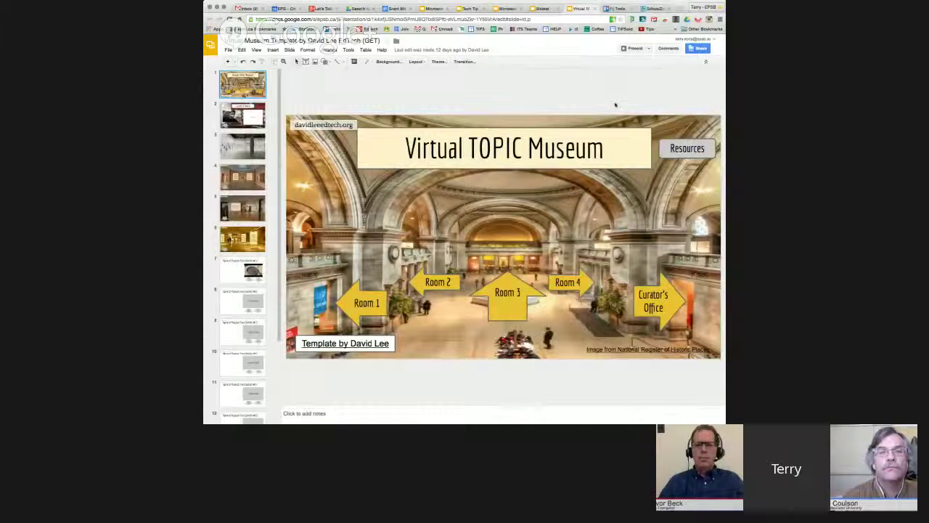
pyautogui.click(430, 8)
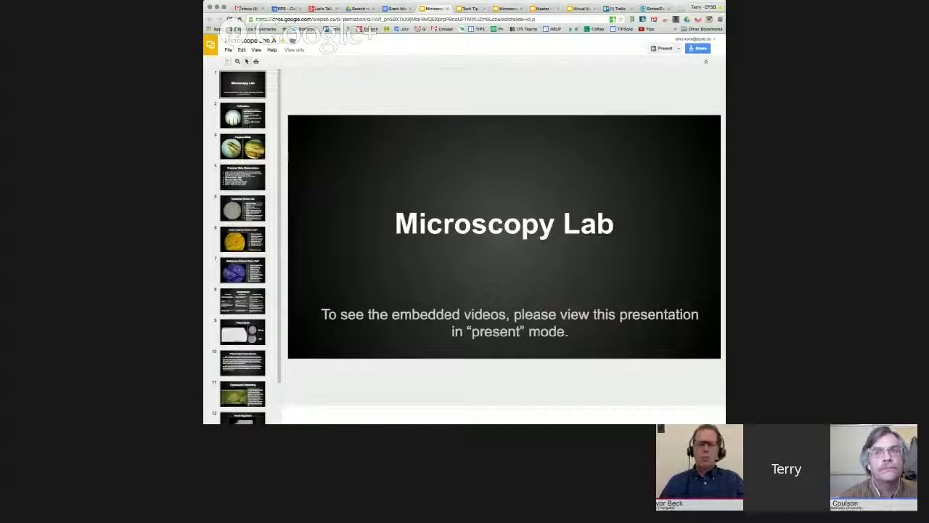
pyautogui.click(248, 119)
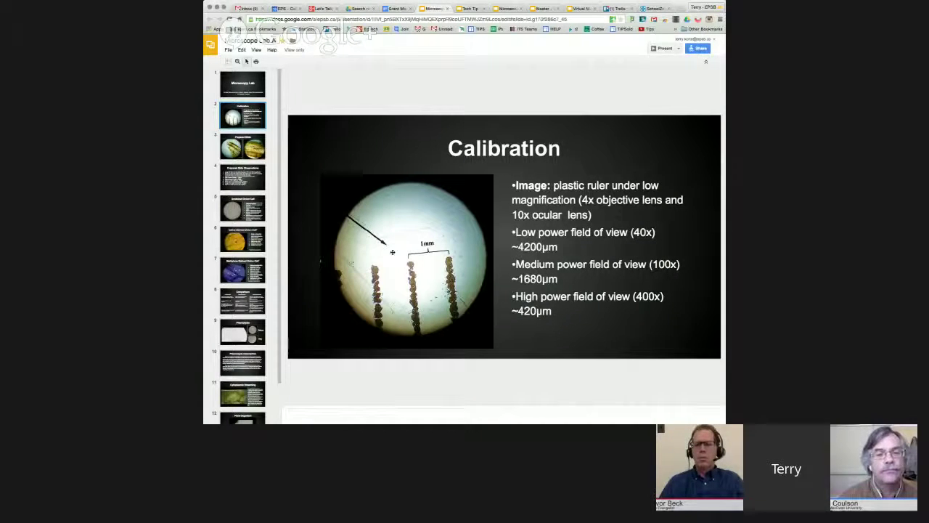
pyautogui.click(249, 148)
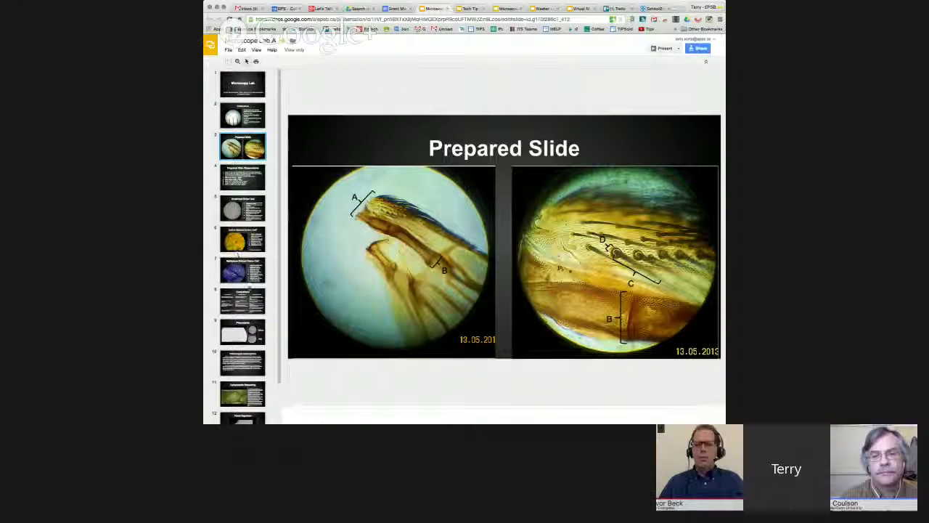
pyautogui.click(249, 273)
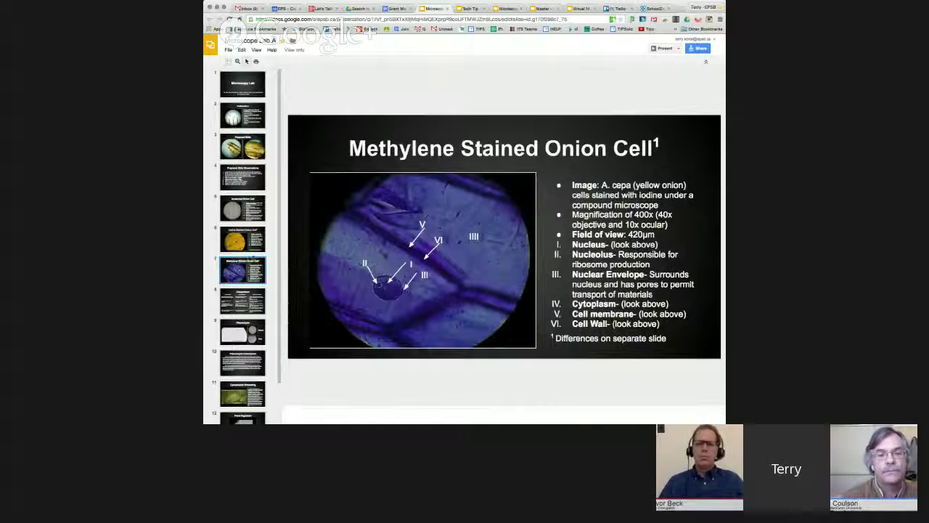
pyautogui.click(243, 145)
pyautogui.click(243, 117)
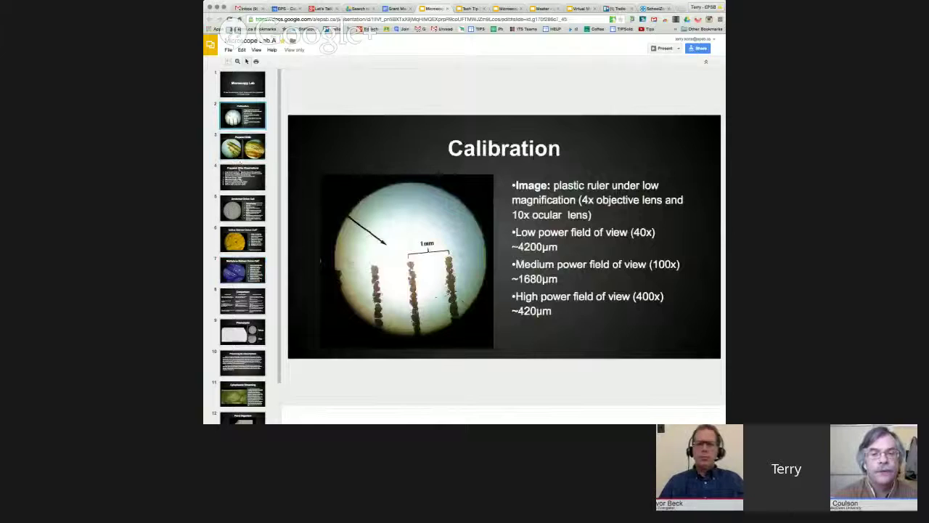
pyautogui.click(243, 177)
pyautogui.click(242, 203)
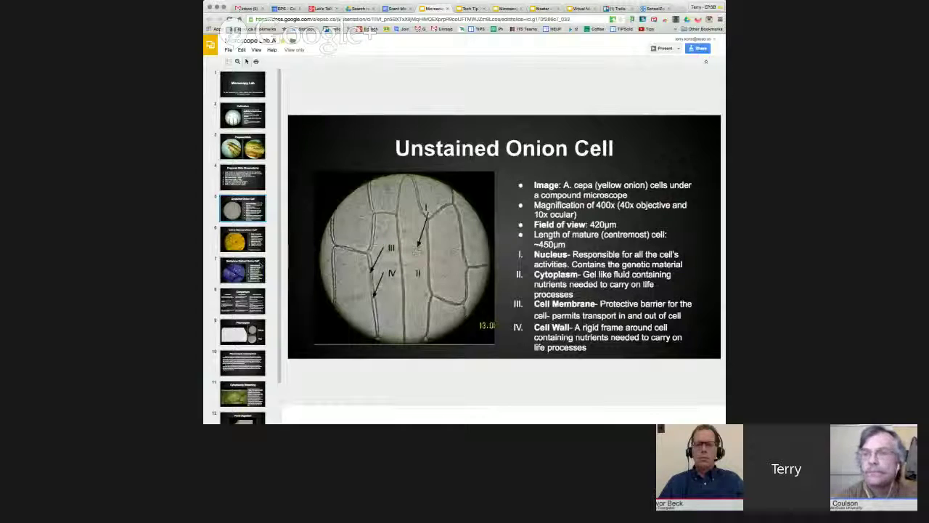
# Step: Go to the Cytoplasmic Streaming slide and play its embedded microscope video
pyautogui.scroll(-1, 242, 247)
pyautogui.click(240, 351)
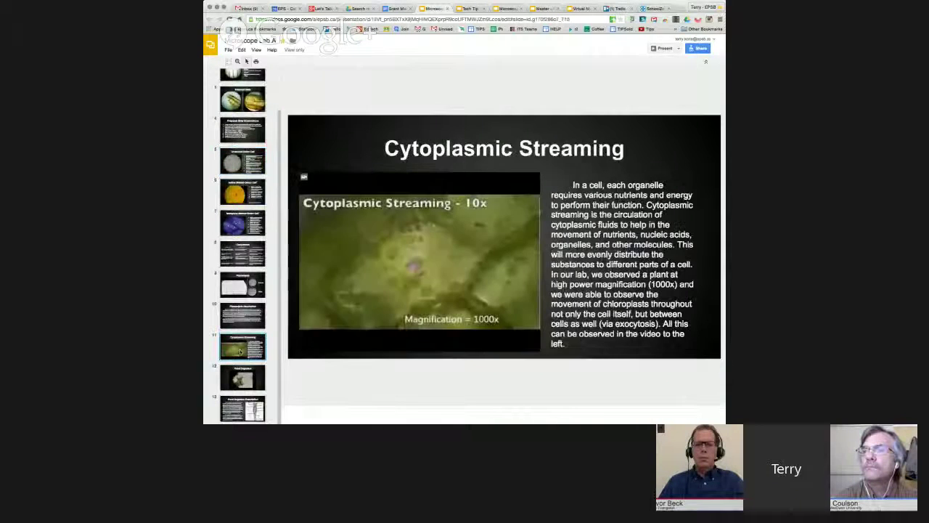
pyautogui.press('Down')
pyautogui.click(255, 341)
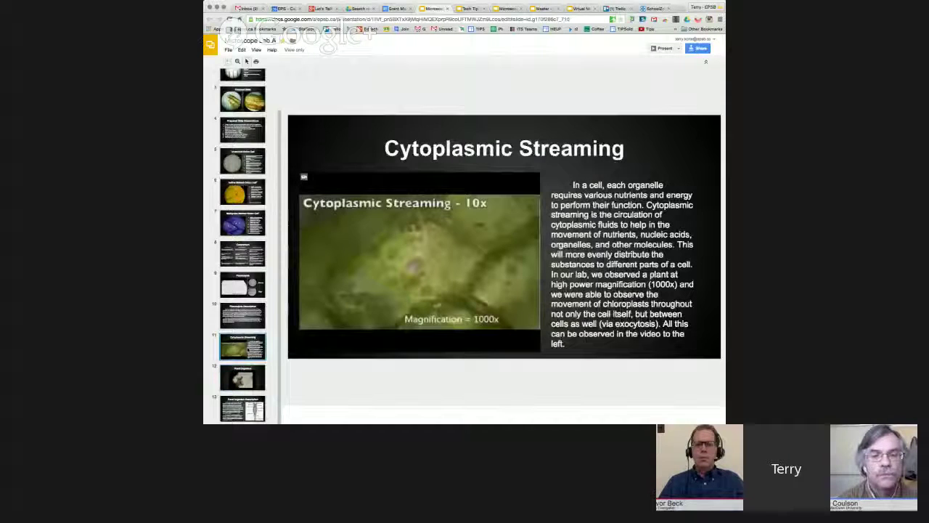
pyautogui.click(416, 255)
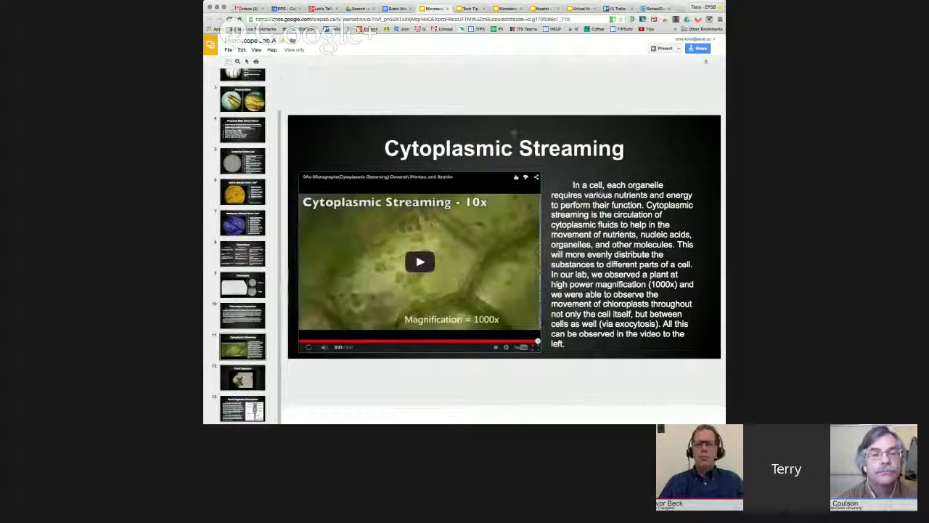
# Step: Switch to the Tech Tip Slam: 60 Tips in 60 Minutes presentation
pyautogui.click(472, 8)
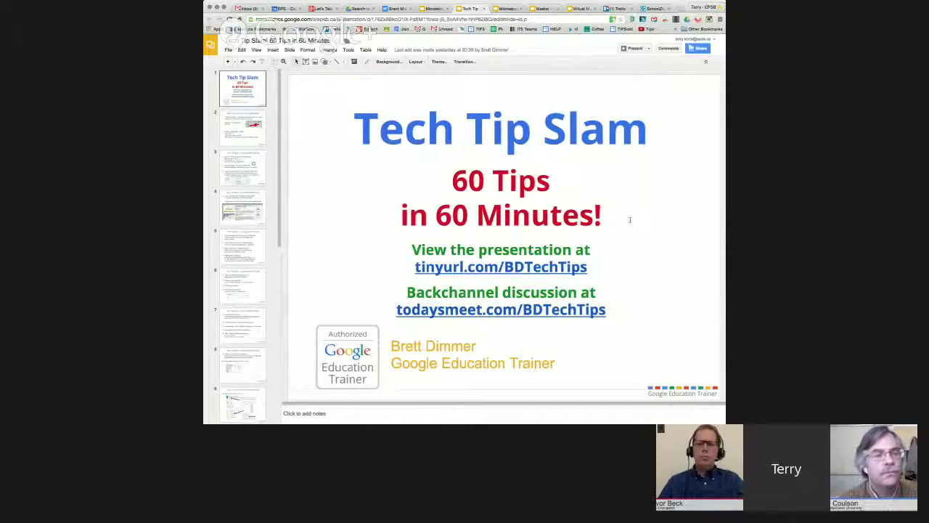
# Step: View Tech Tip Slam slides for Labs, tips 7–10, tips 15–19 and Sheets shortcuts, then return to Microscopy Lab
pyautogui.click(246, 210)
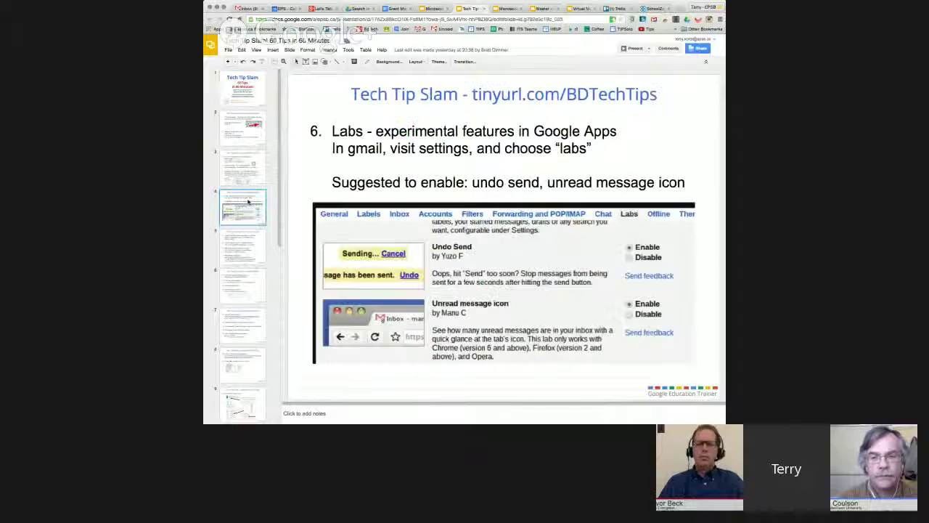
pyautogui.click(251, 249)
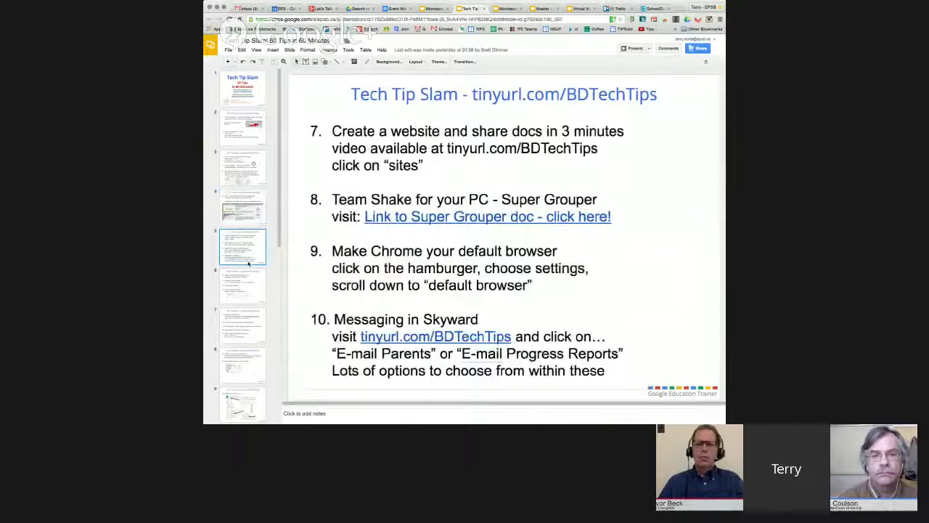
pyautogui.click(240, 326)
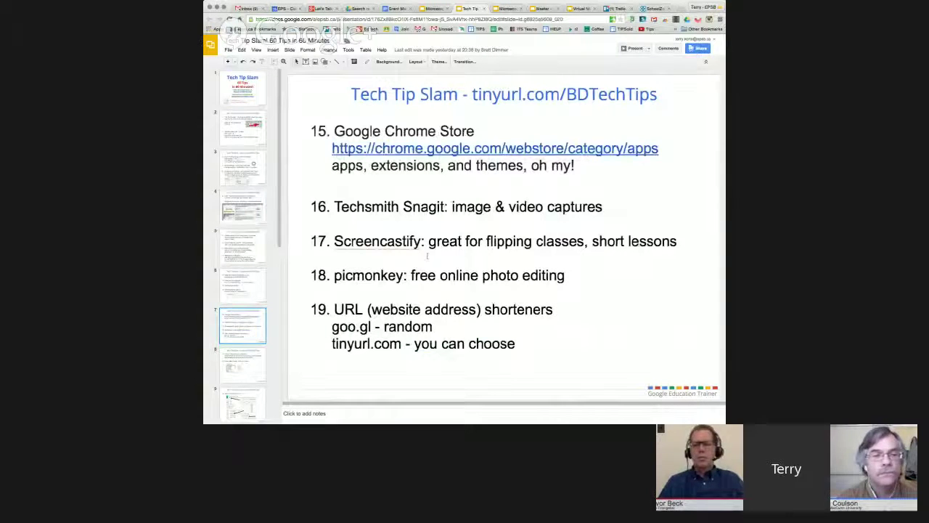
pyautogui.scroll(-10, 275, 295)
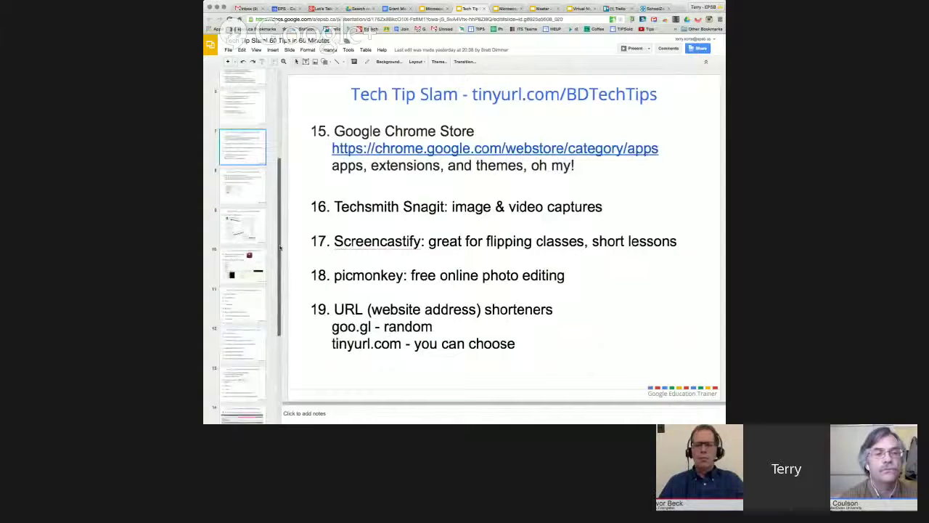
pyautogui.scroll(3, 275, 296)
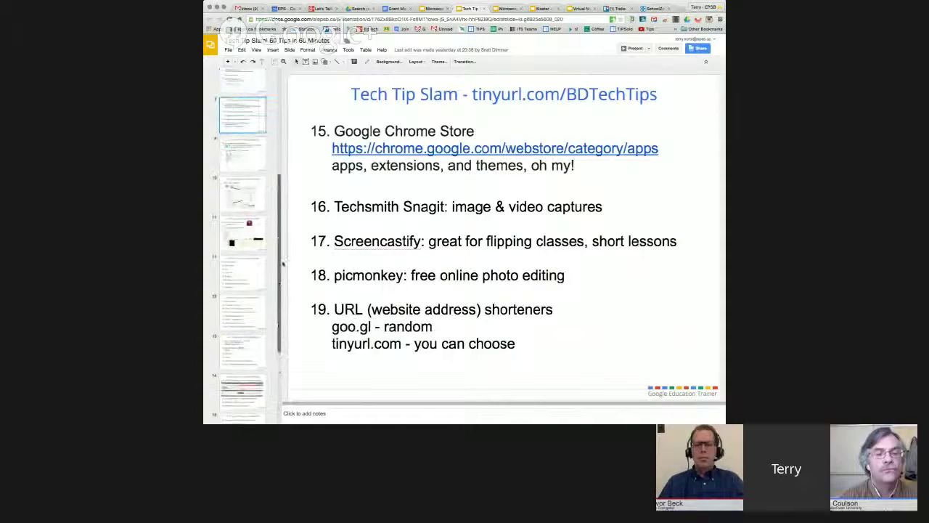
pyautogui.click(242, 273)
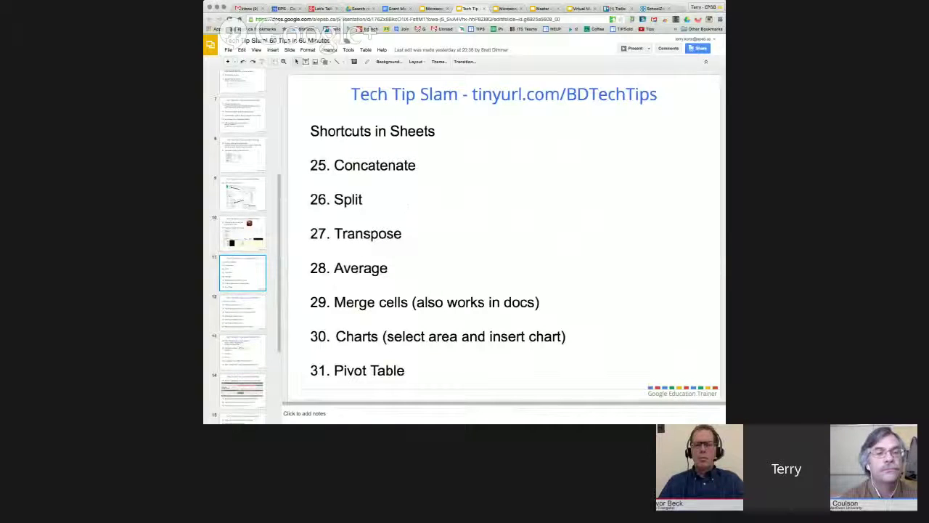
pyautogui.click(501, 8)
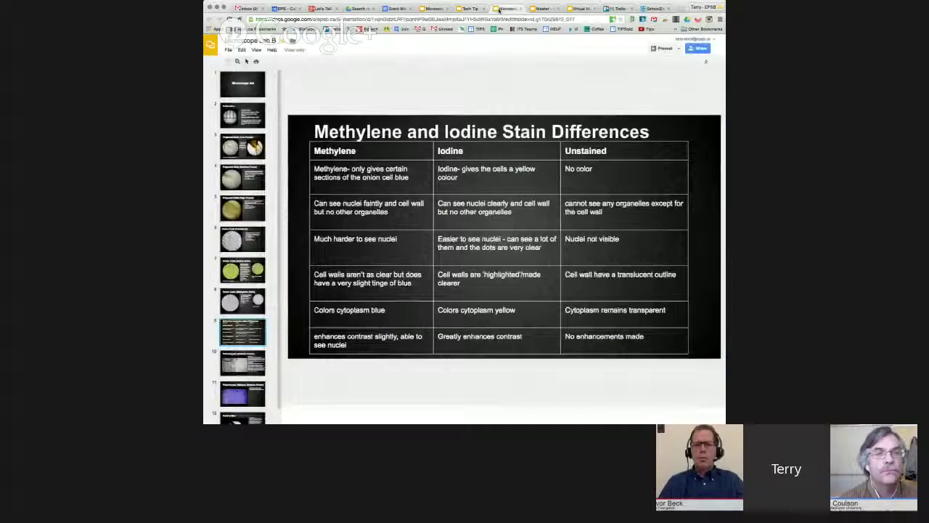